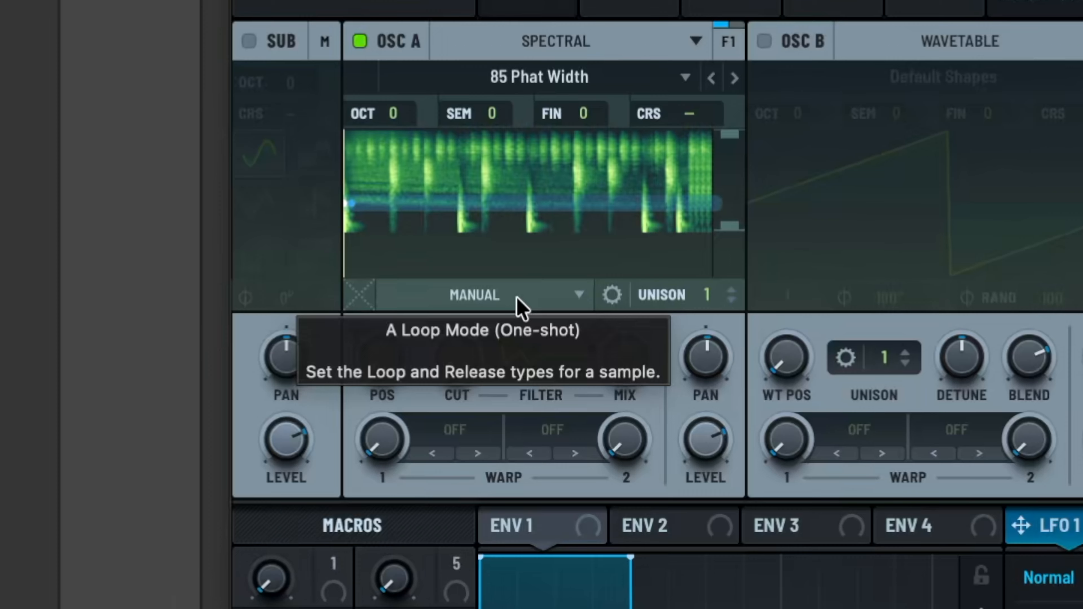
Step: Examine the finished patch's oscillator A: its loop mode, Position modulation, spectral filter curve and sample category
left_click(517, 299)
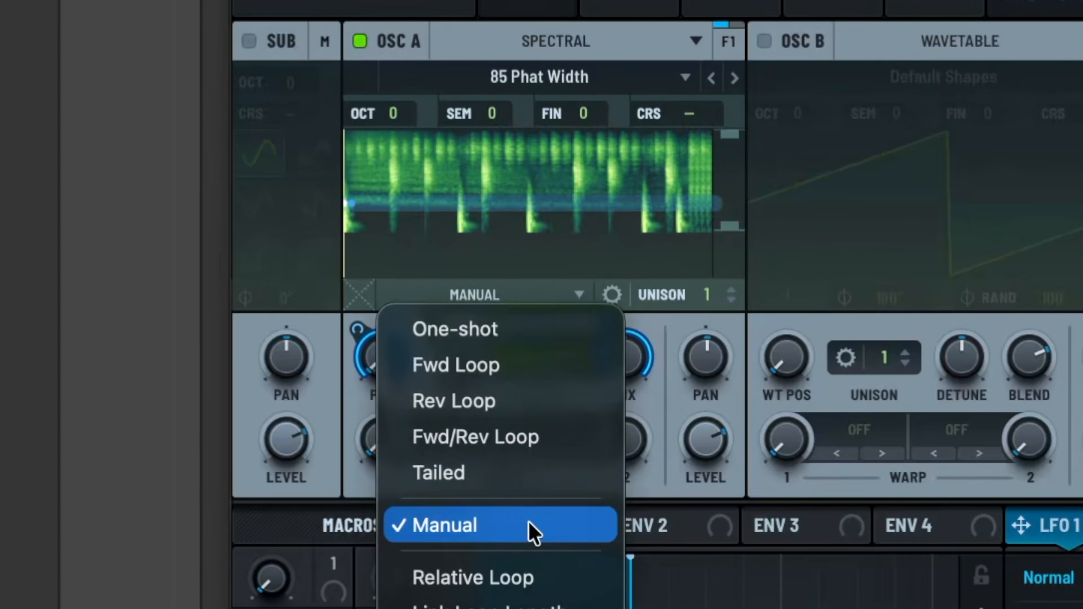
left_click(451, 237)
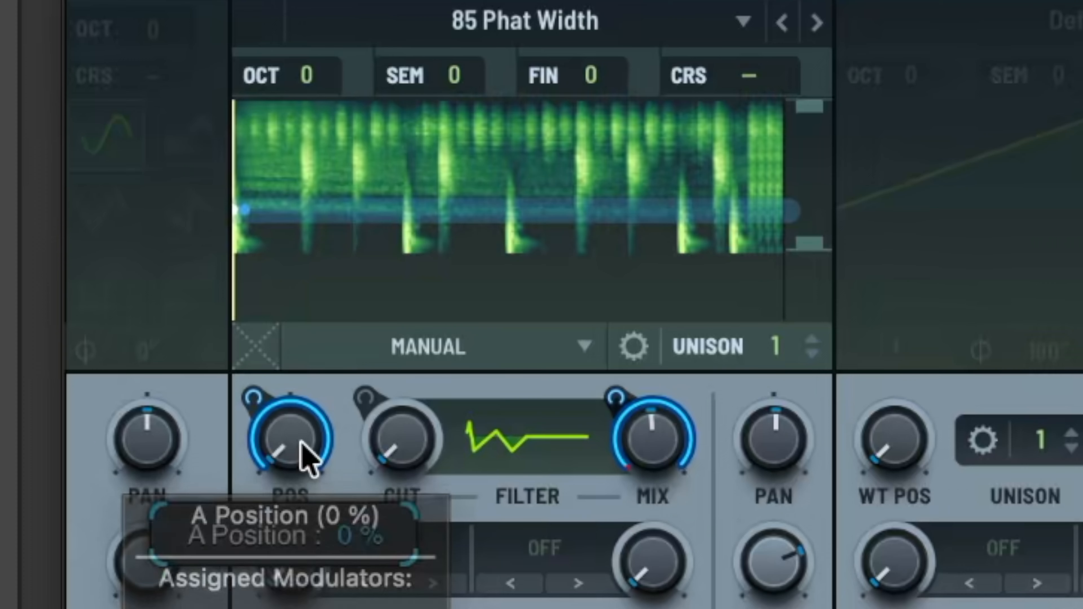
left_click_drag(390, 365, 395, 311)
mouse_move(309, 372)
left_mouse_down()
mouse_move(358, 207)
mouse_move(435, 115)
mouse_move(354, 301)
mouse_move(327, 454)
left_mouse_up()
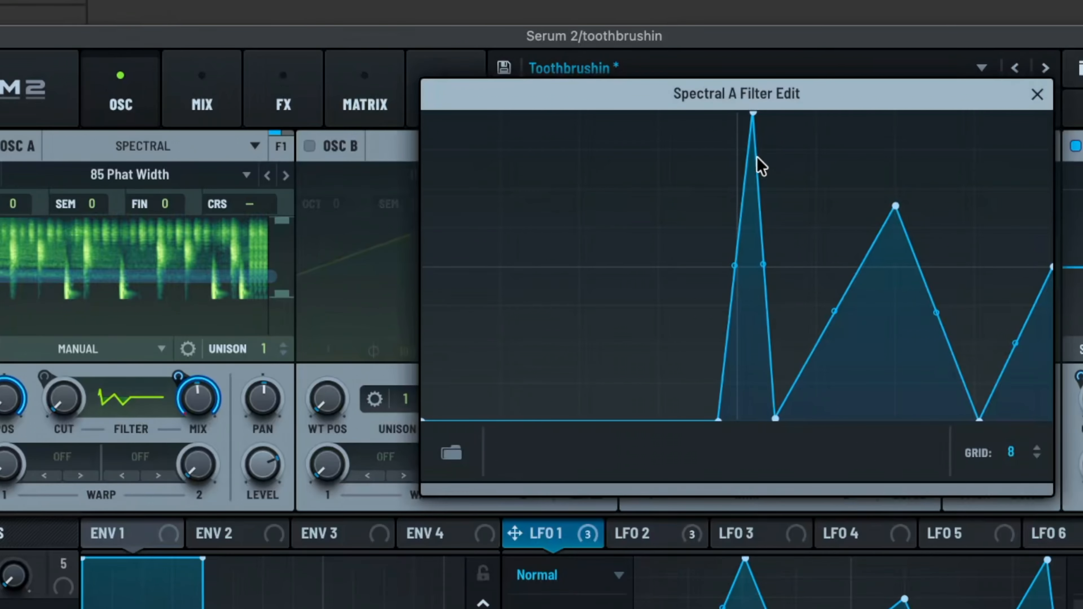
left_click(1041, 90)
left_click(144, 175)
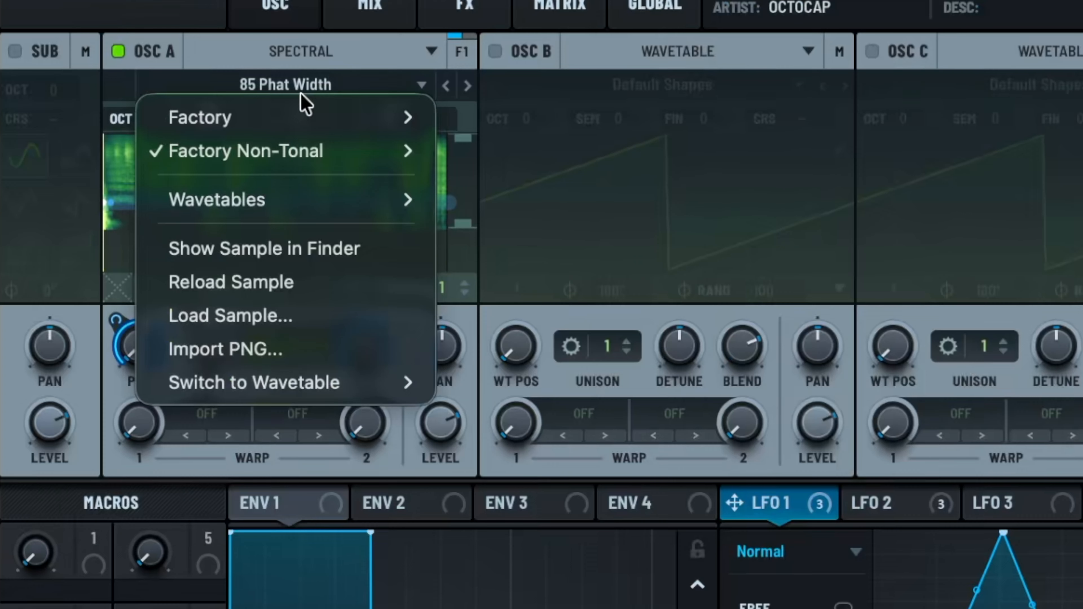
mouse_move(149, 241)
mouse_move(571, 188)
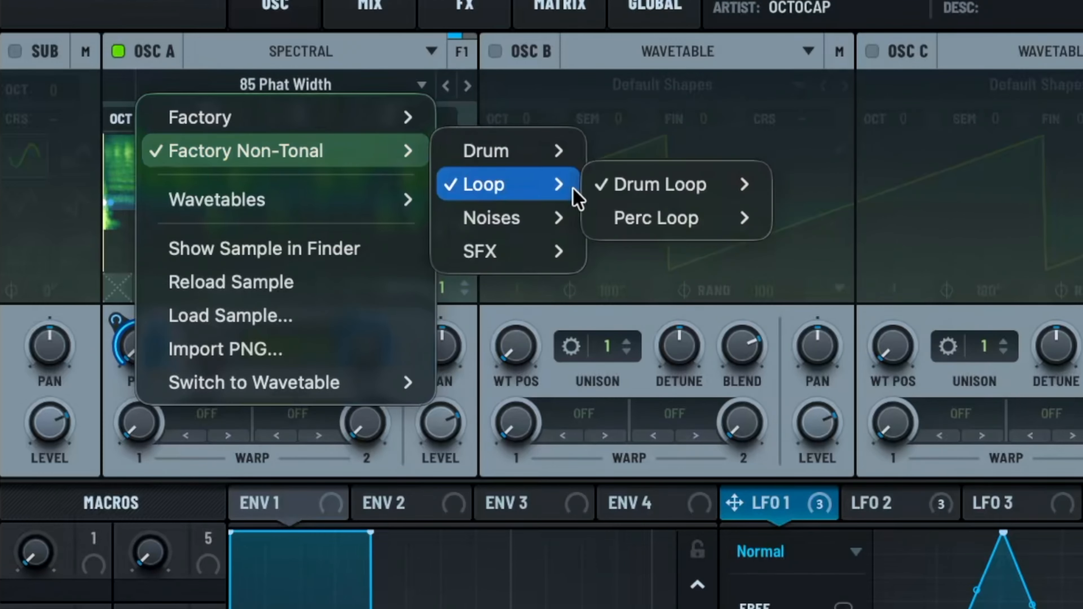
mouse_move(725, 184)
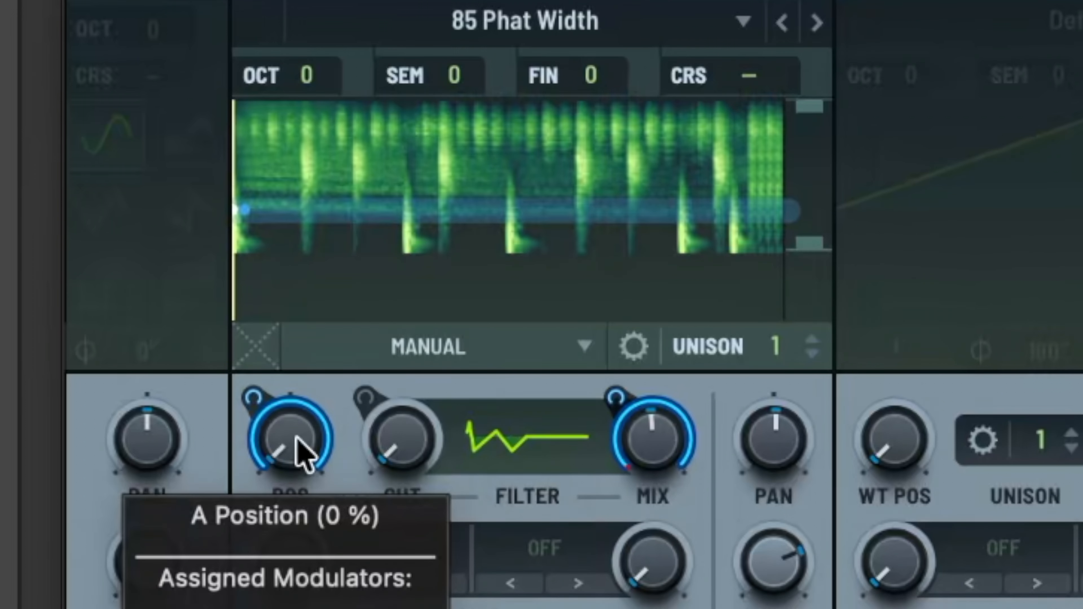
mouse_move(284, 447)
left_mouse_down()
mouse_move(300, 356)
mouse_move(329, 281)
mouse_move(435, 102)
mouse_move(387, 223)
mouse_move(327, 540)
left_mouse_up()
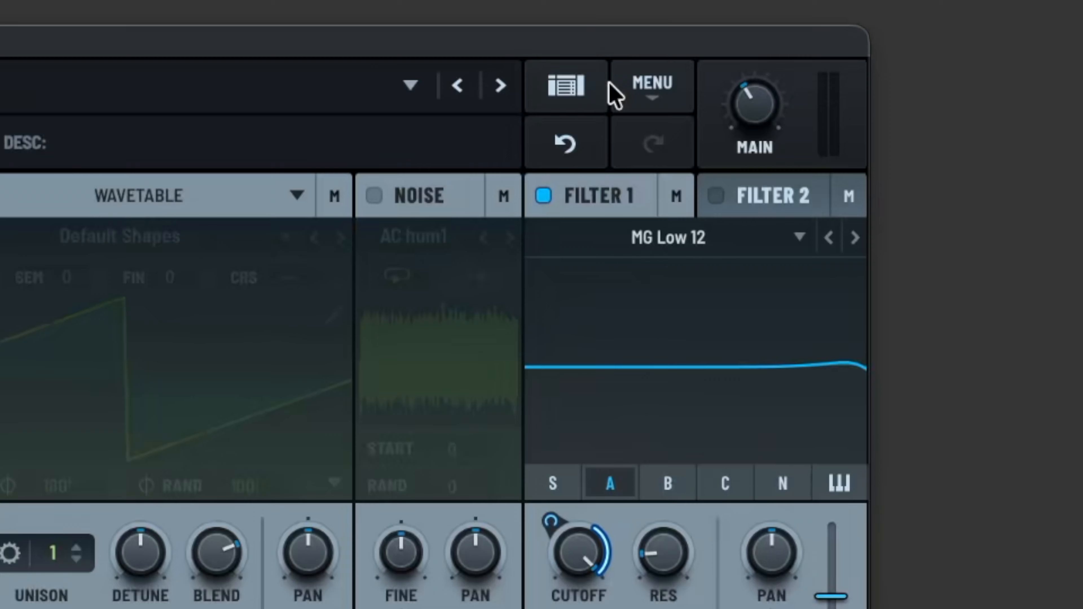
Step: Reset the synth to an initialized preset and set oscillator A to Spectral mode
left_click(650, 102)
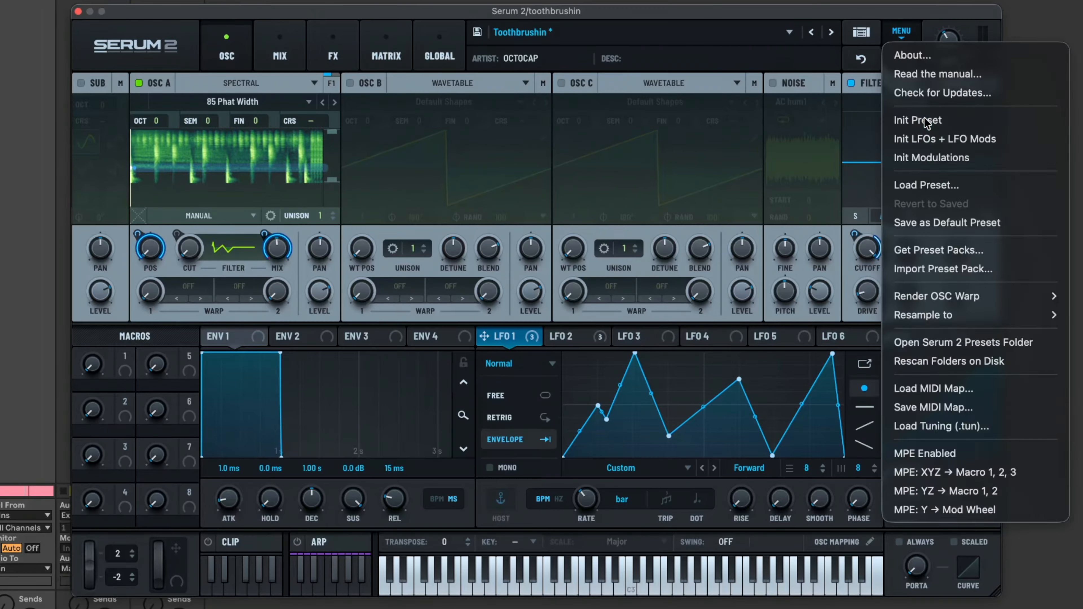
left_click(919, 120)
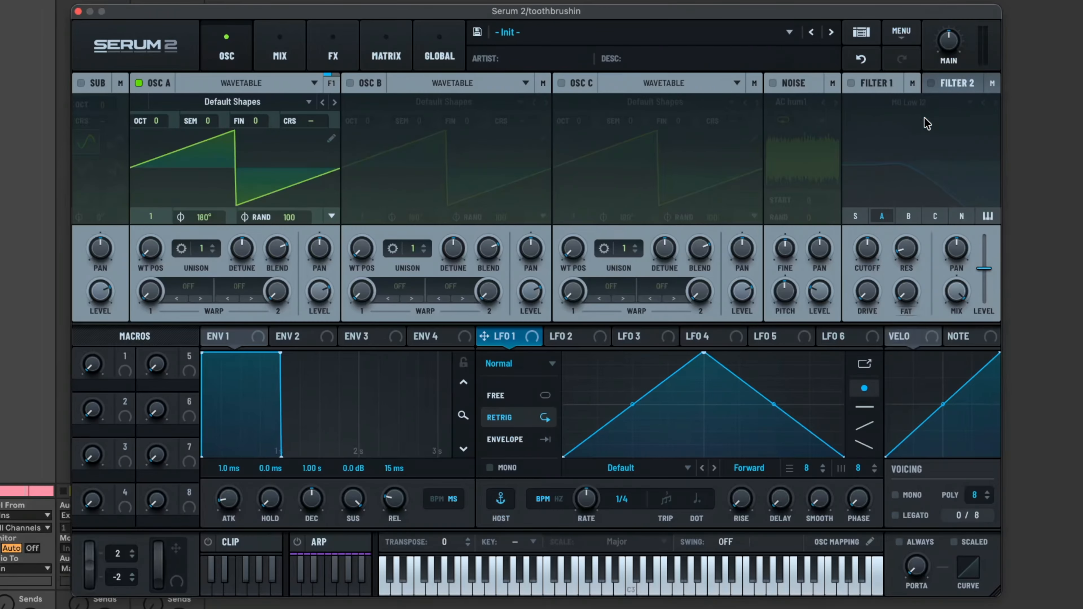
left_click(306, 90)
left_click(272, 179)
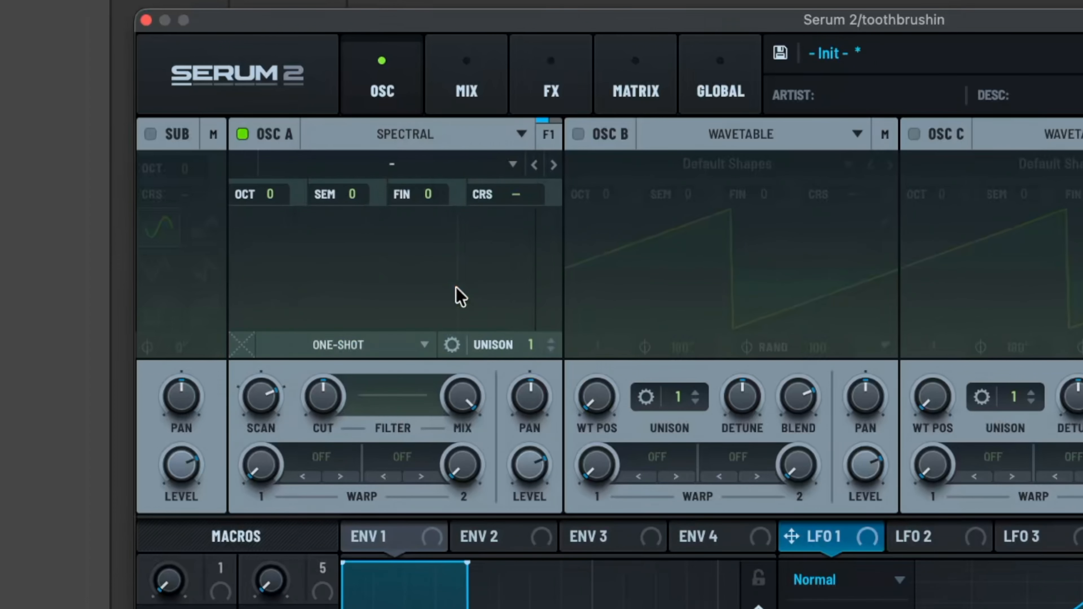
Step: Load the 85 Phat Width drum loop from the non-tonal factory samples into oscillator A and set its loop mode to Manual
left_click(377, 166)
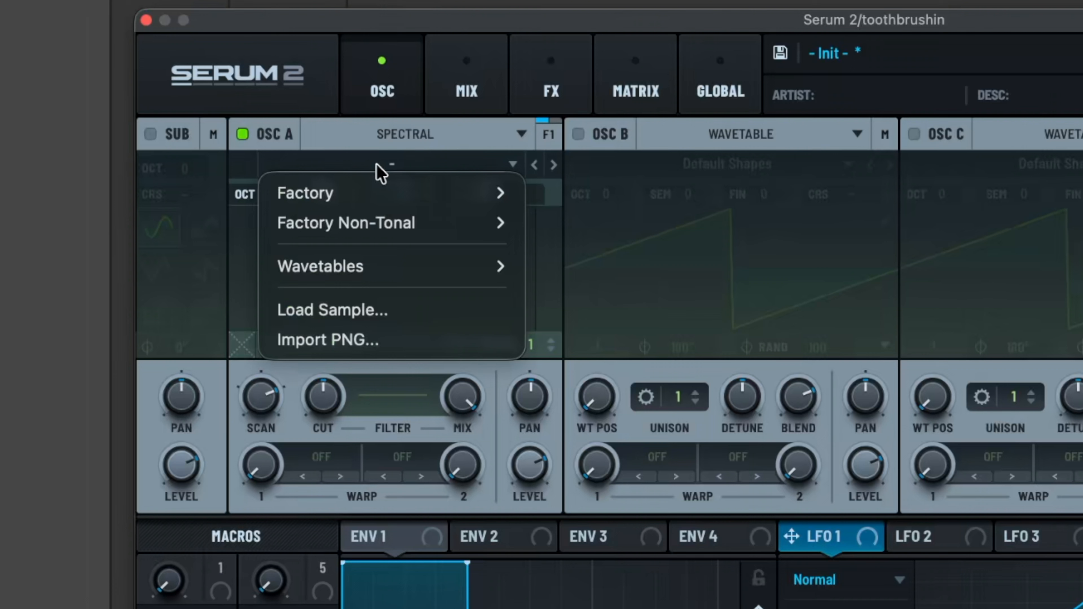
mouse_move(384, 224)
mouse_move(618, 256)
mouse_move(742, 256)
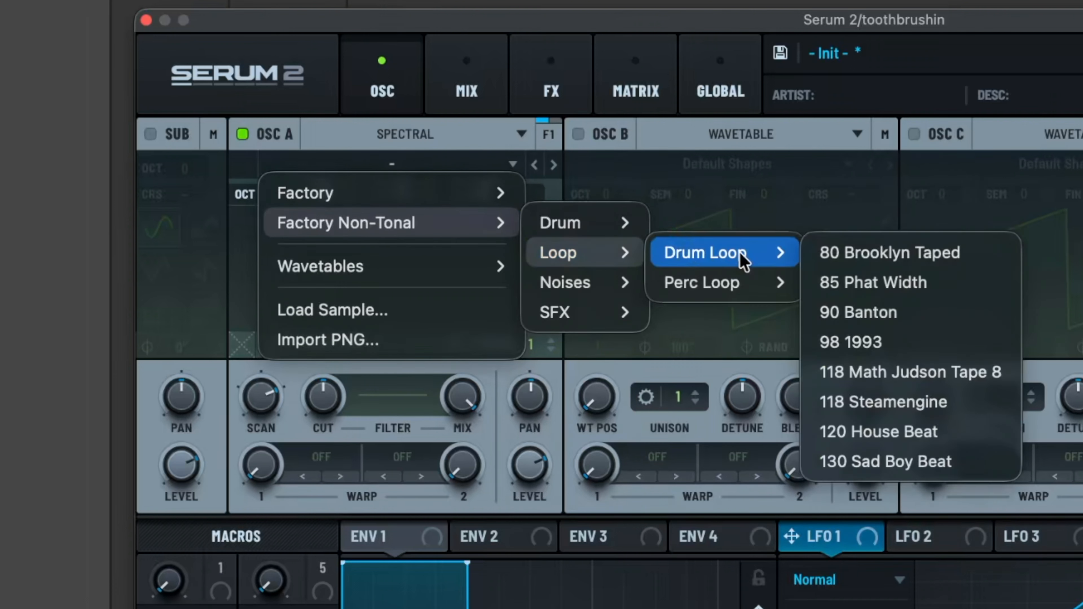
left_click(863, 282)
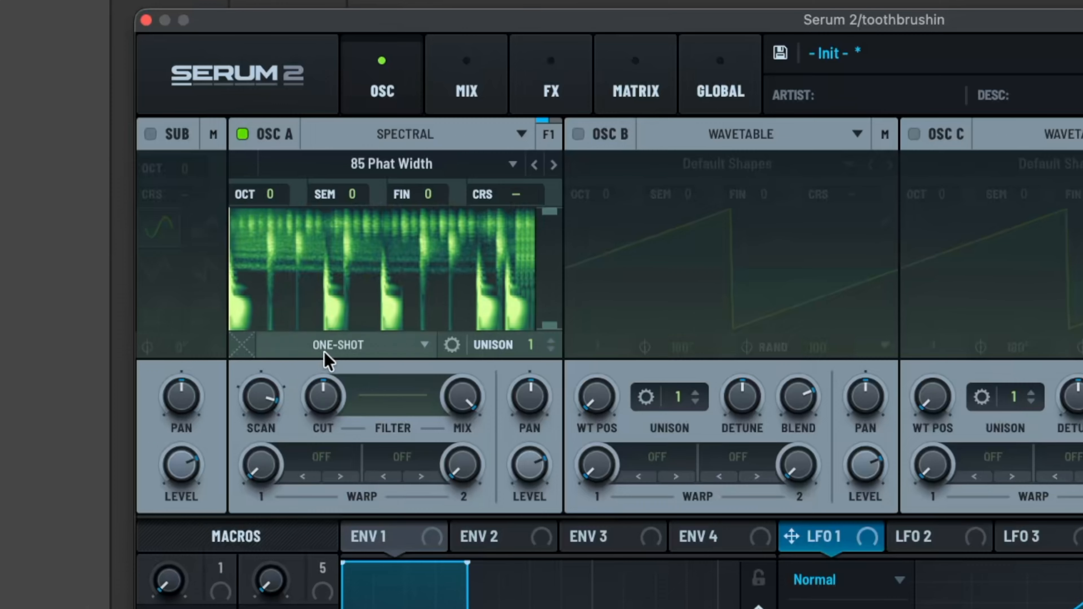
left_click(329, 348)
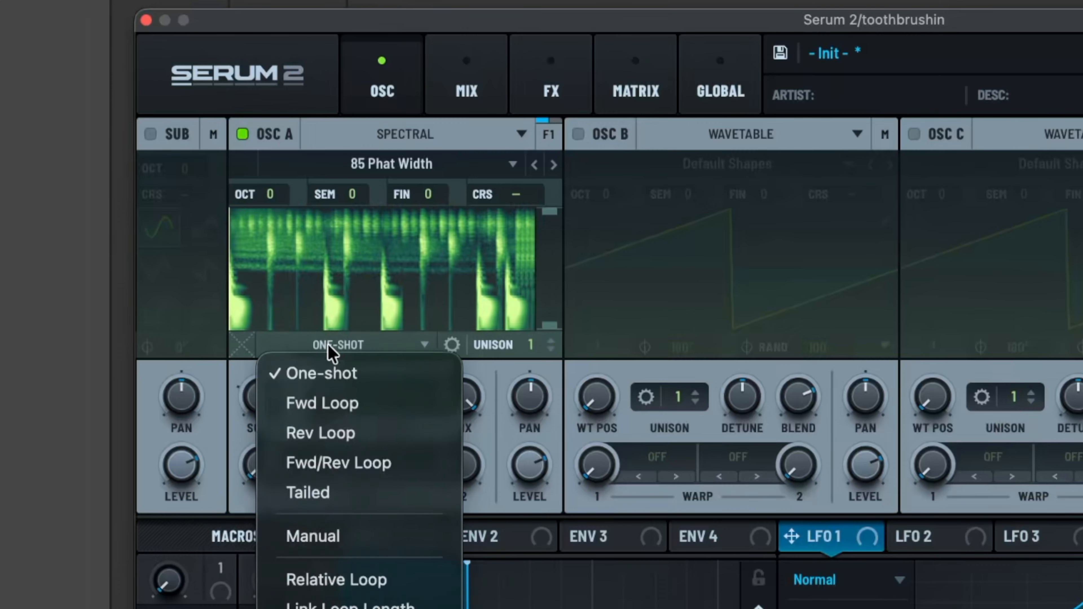
left_click(313, 536)
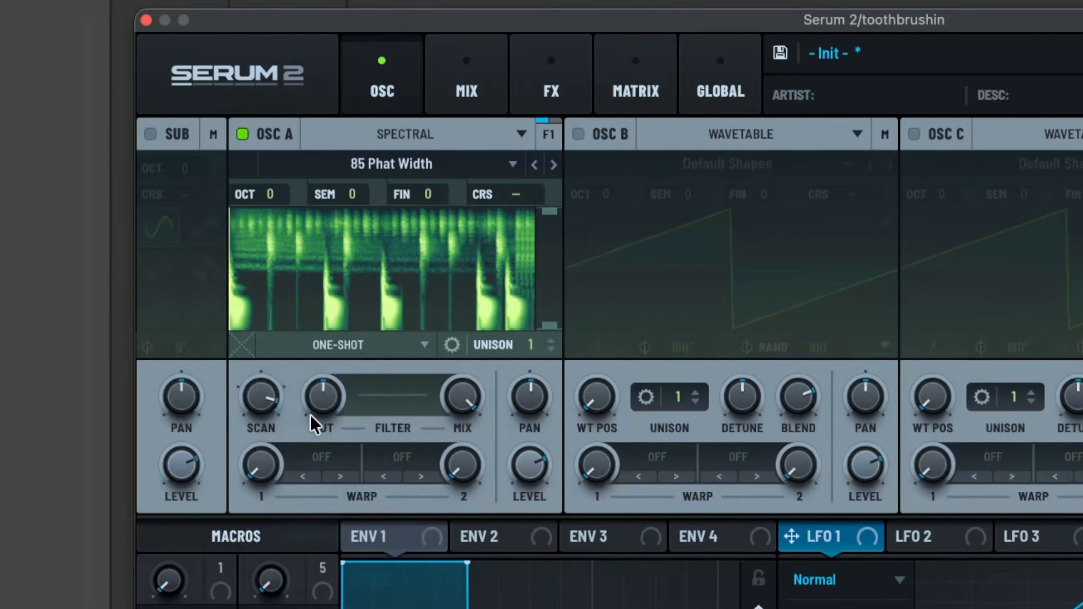
Step: Scrub oscillator A's Position forward and back through the sample to audition it, ending at the start
mouse_move(265, 396)
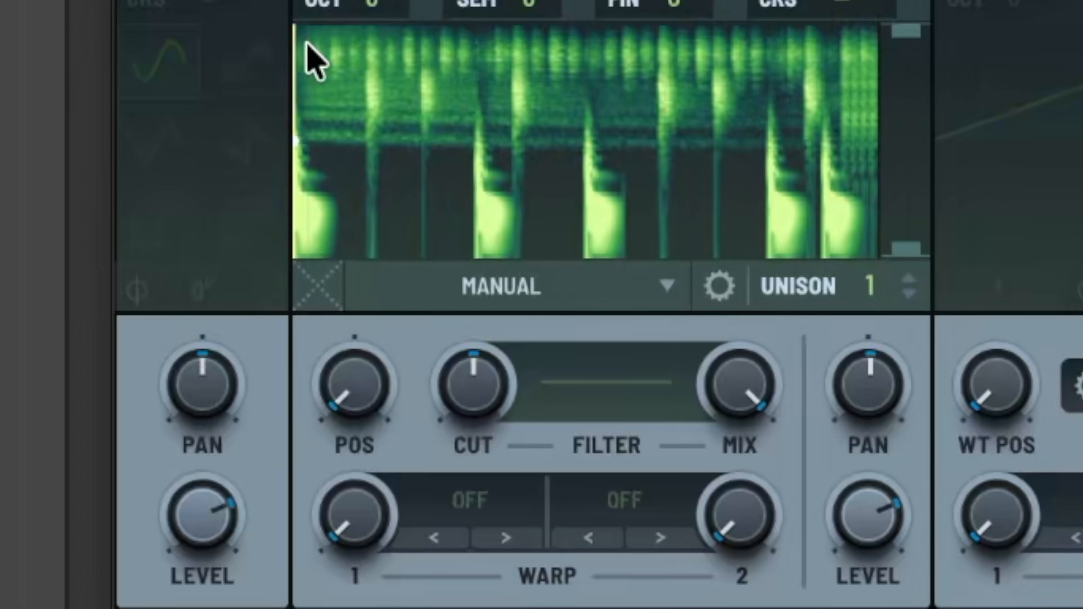
mouse_move(357, 382)
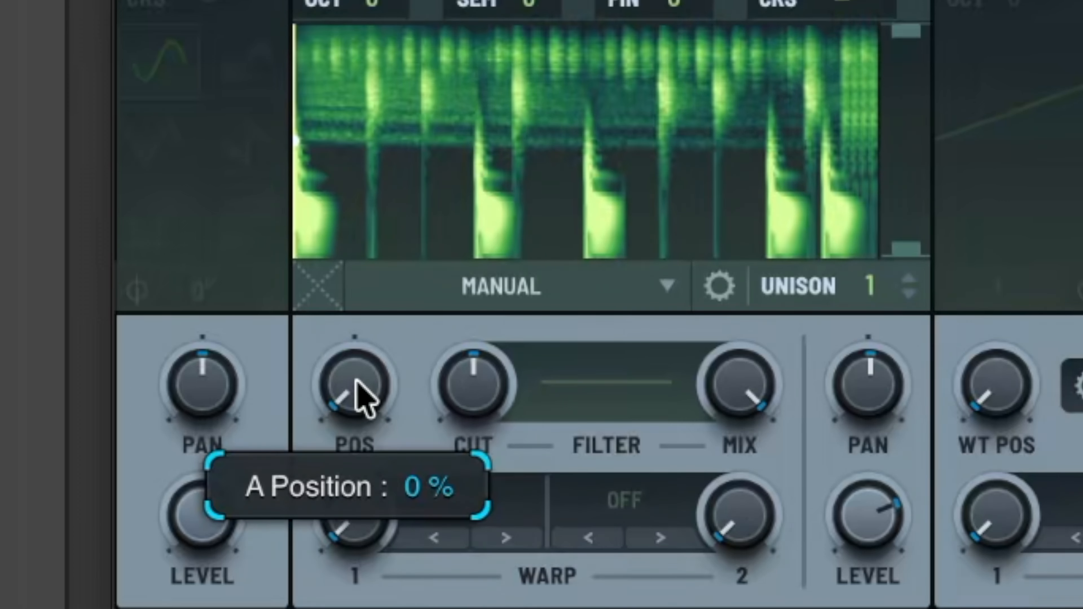
left_click_drag(356, 381, 424, 91)
left_click_drag(463, 197, 445, 350)
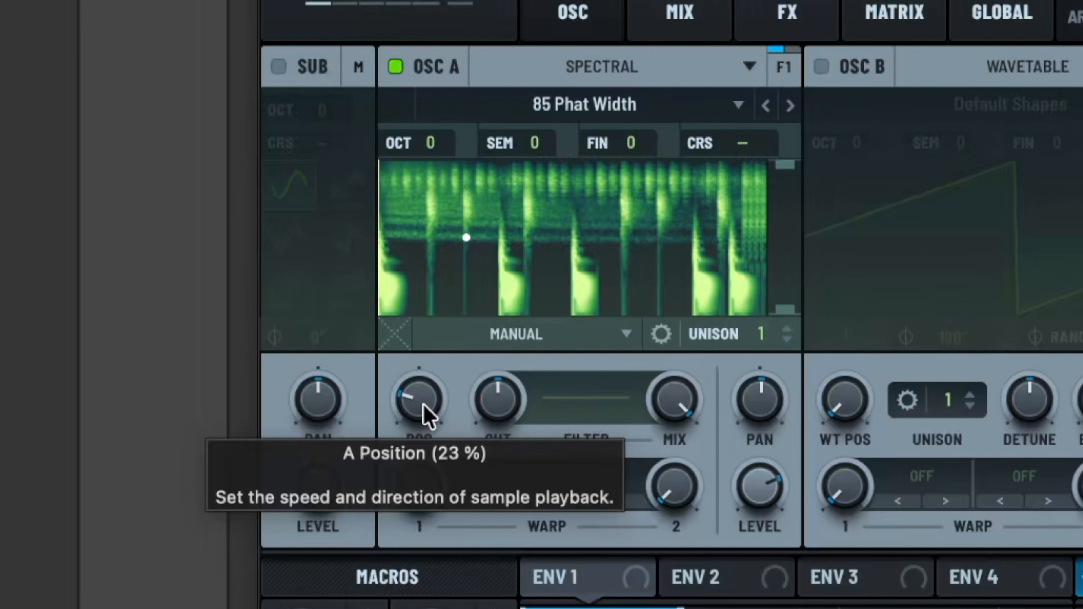
left_click_drag(423, 406, 430, 379)
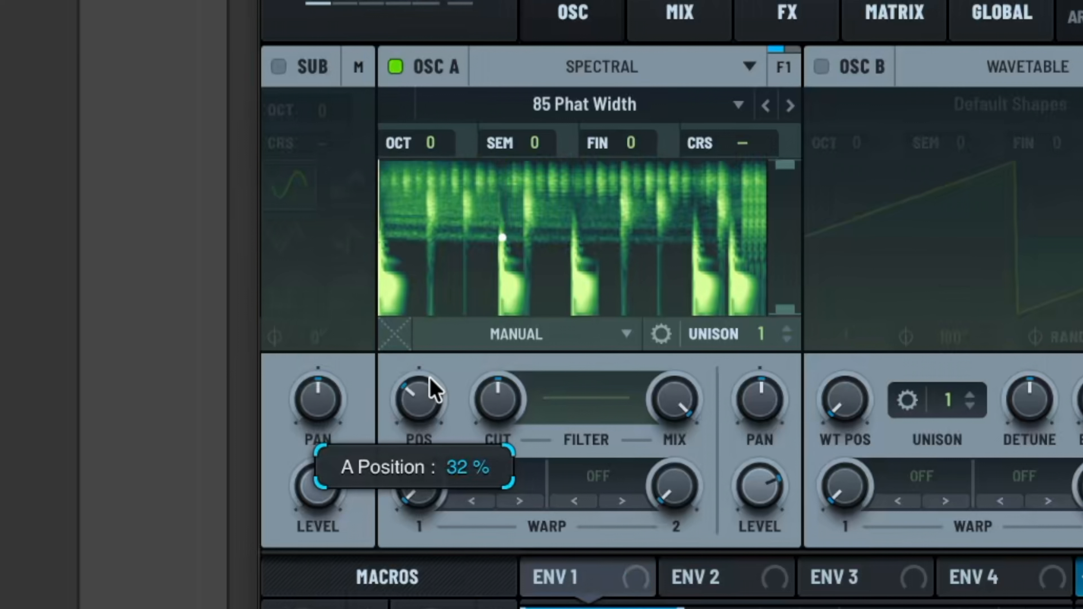
left_click_drag(466, 354, 382, 503)
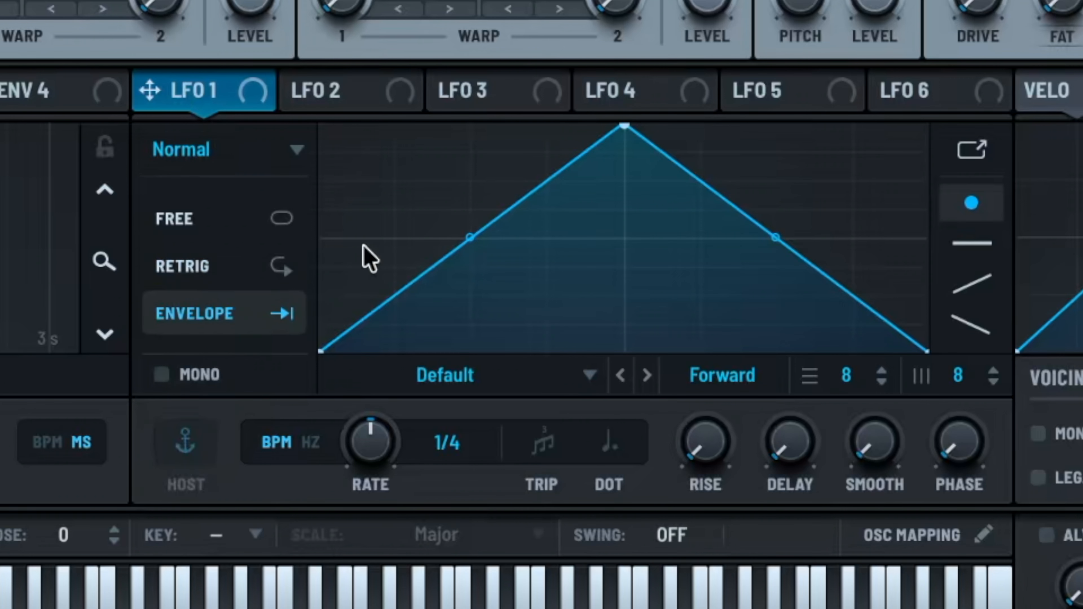
Step: Assign LFO 1 to oscillator A's Position and shape it into a rising ramp
left_click_drag(150, 90, 386, 410)
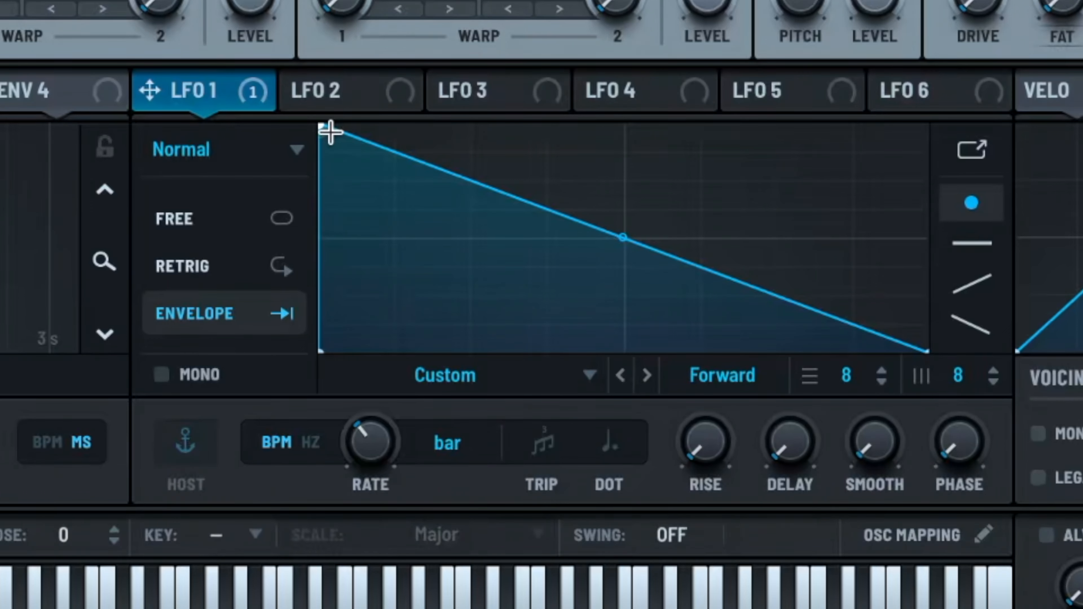
left_click_drag(626, 366, 1010, 365)
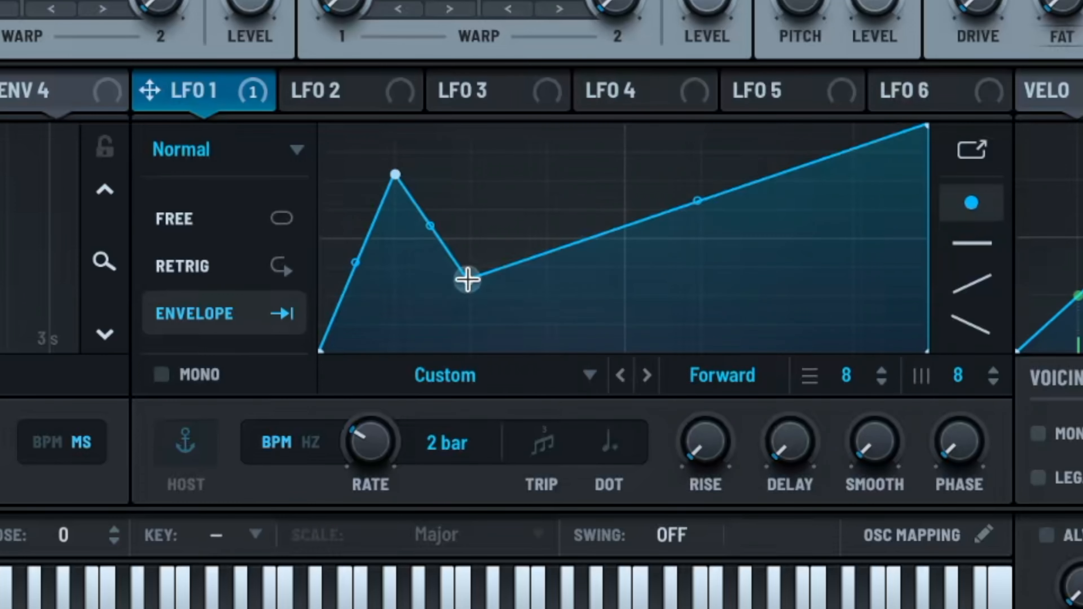
Step: Add alternating peaks and dips to the LFO 1 curve, bending its last rise and pulling the final peak slightly inward
left_click_drag(468, 279, 464, 352)
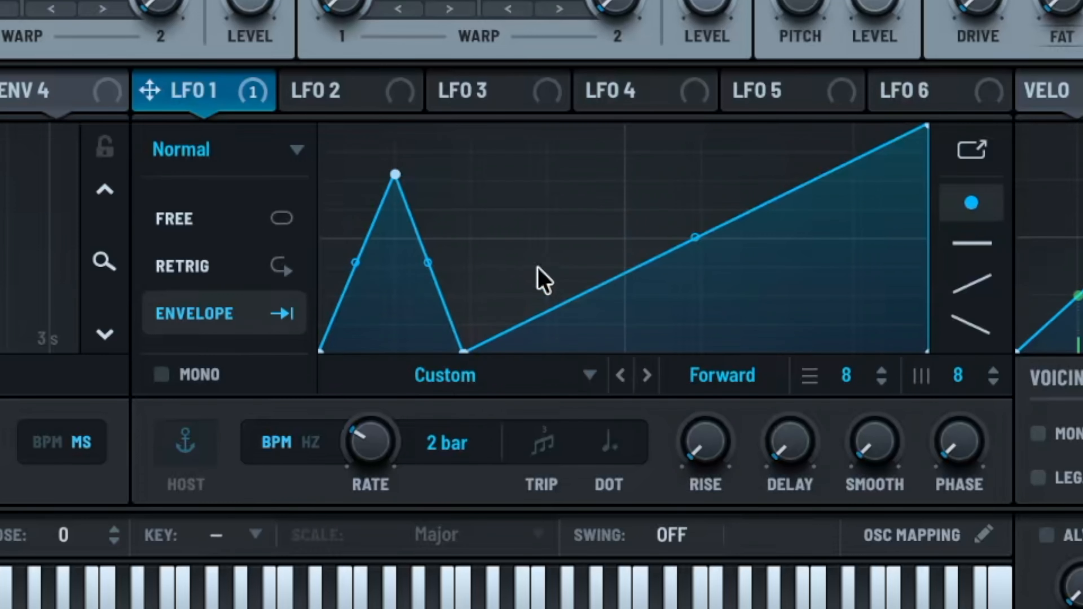
double_click(552, 226)
double_click(627, 209)
left_click_drag(626, 208, 631, 261)
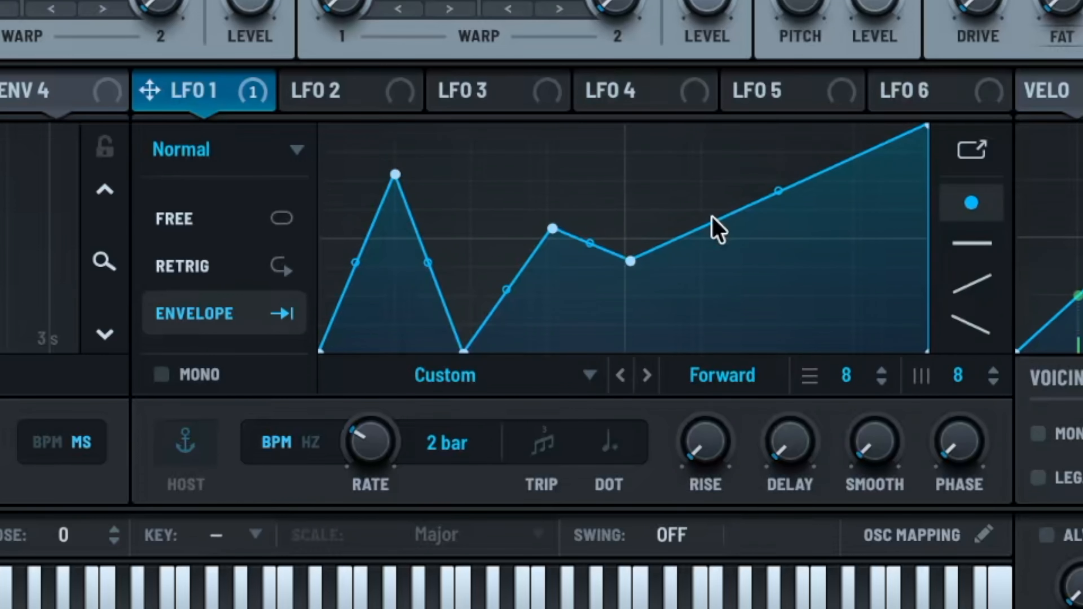
double_click(715, 224)
left_click_drag(716, 224, 793, 380)
double_click(763, 141)
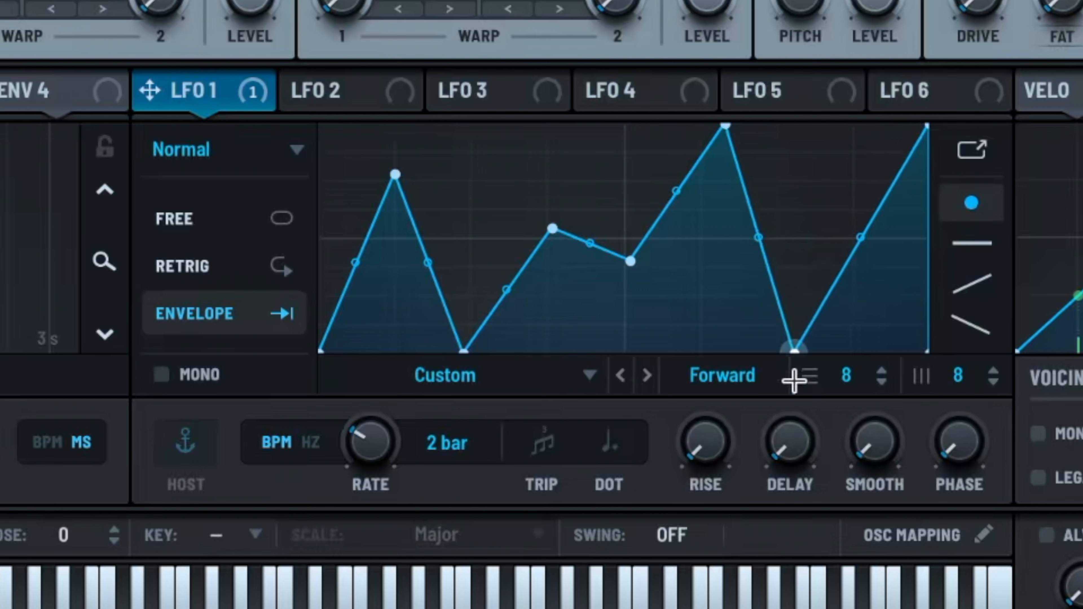
left_click_drag(866, 237, 873, 258)
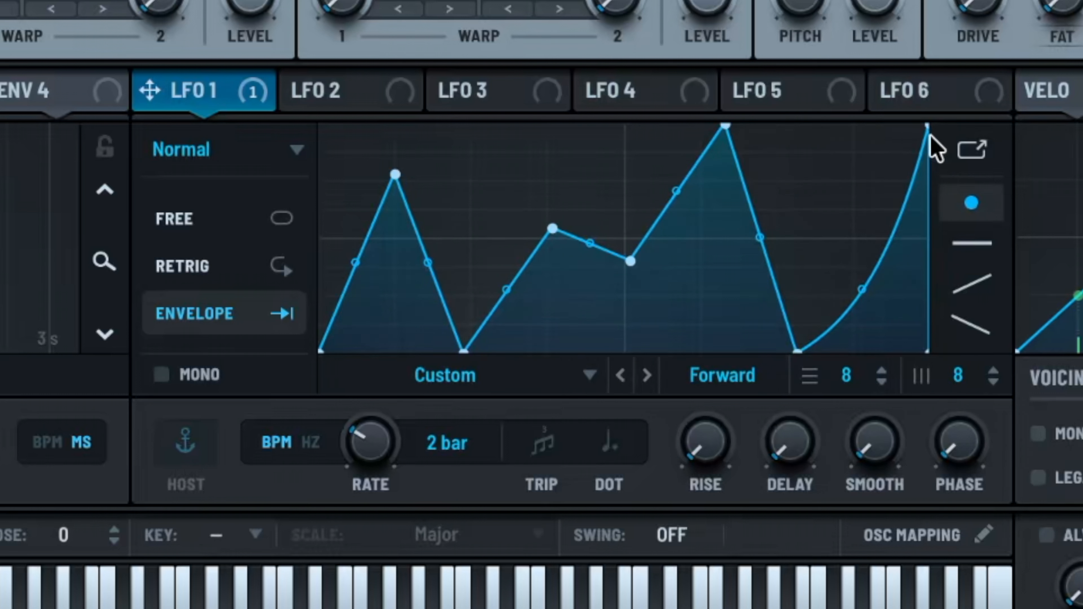
left_click_drag(930, 128, 899, 128)
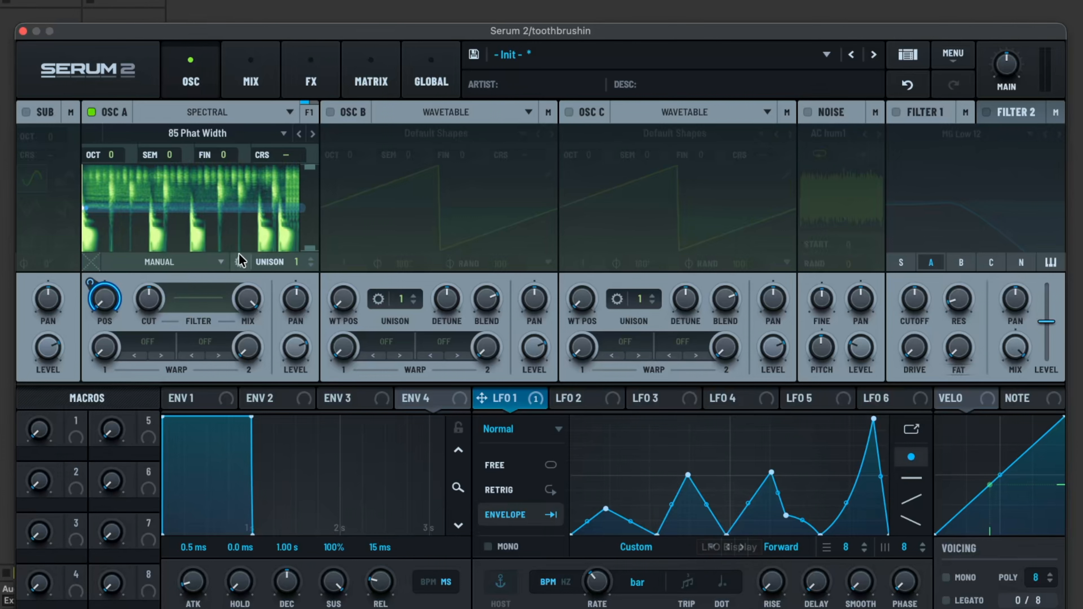
Step: Draw a curve with several peaks and dips in oscillator A's spectral filter and turn its cutoff fully down
left_click(202, 297)
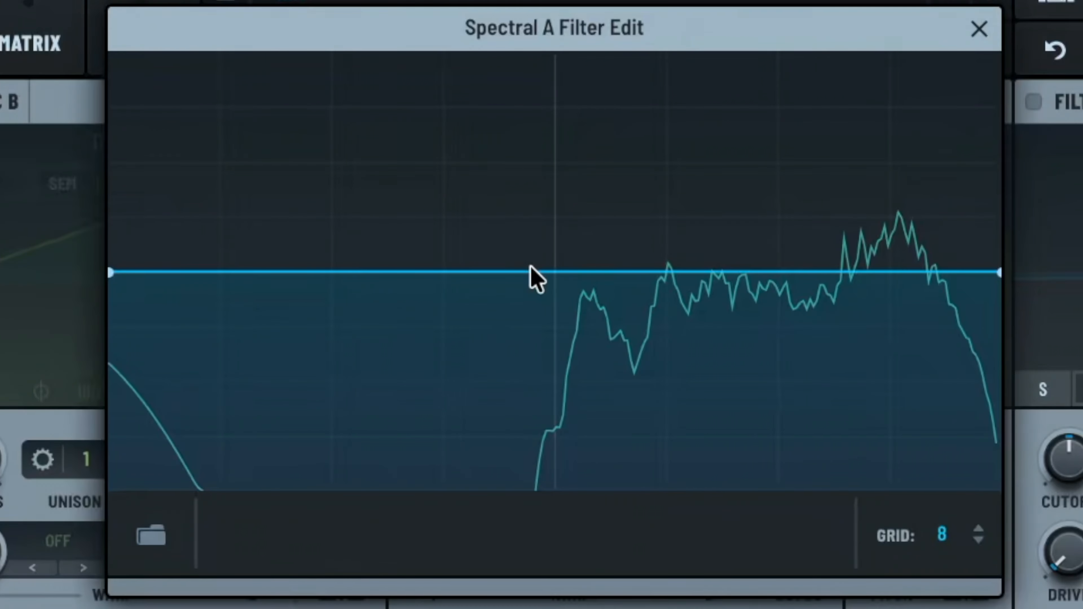
left_click_drag(531, 268, 510, 549)
double_click(616, 273)
left_click_drag(723, 274, 752, 459)
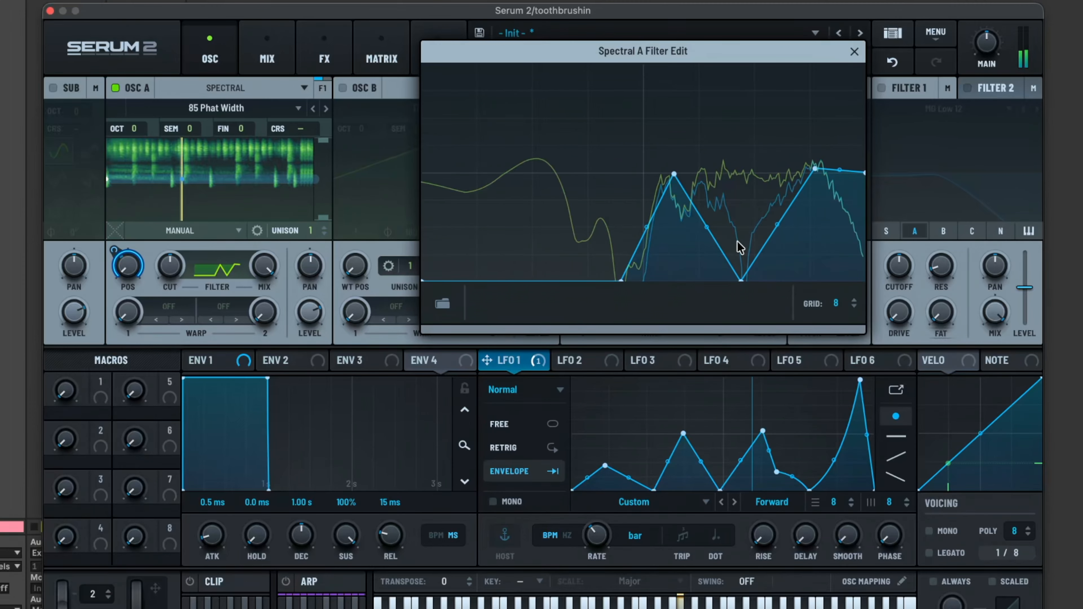
left_click_drag(740, 279, 738, 234)
left_click_drag(614, 282, 602, 112)
mouse_move(170, 264)
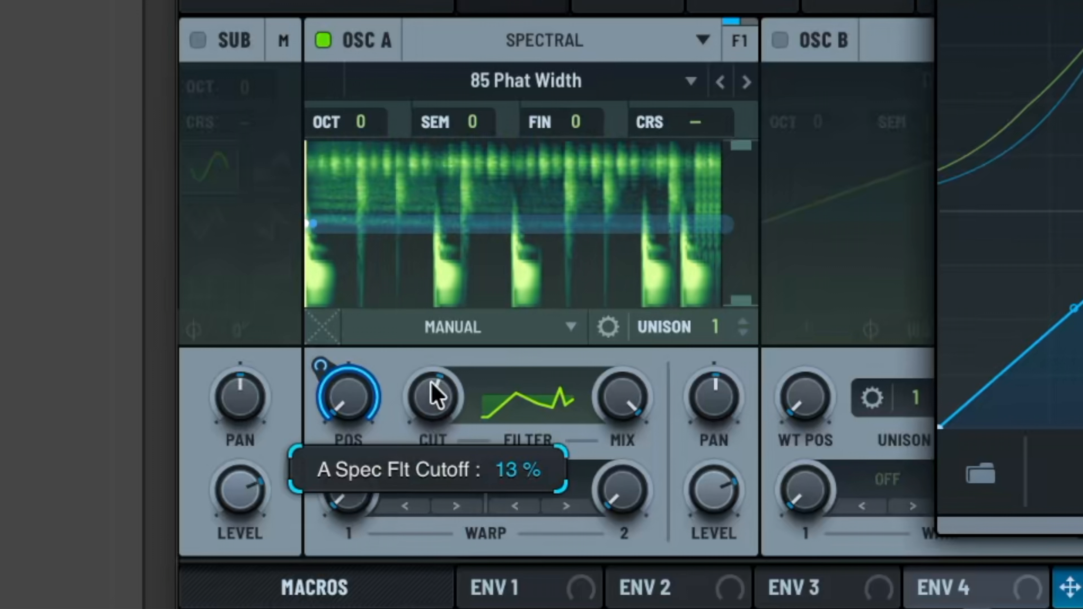
left_click_drag(432, 384, 382, 535)
Step: Shape LFO 2 as a falling ramp in Envelope mode and apply it to oscillator A's spectral filter cutoff
left_click(346, 90)
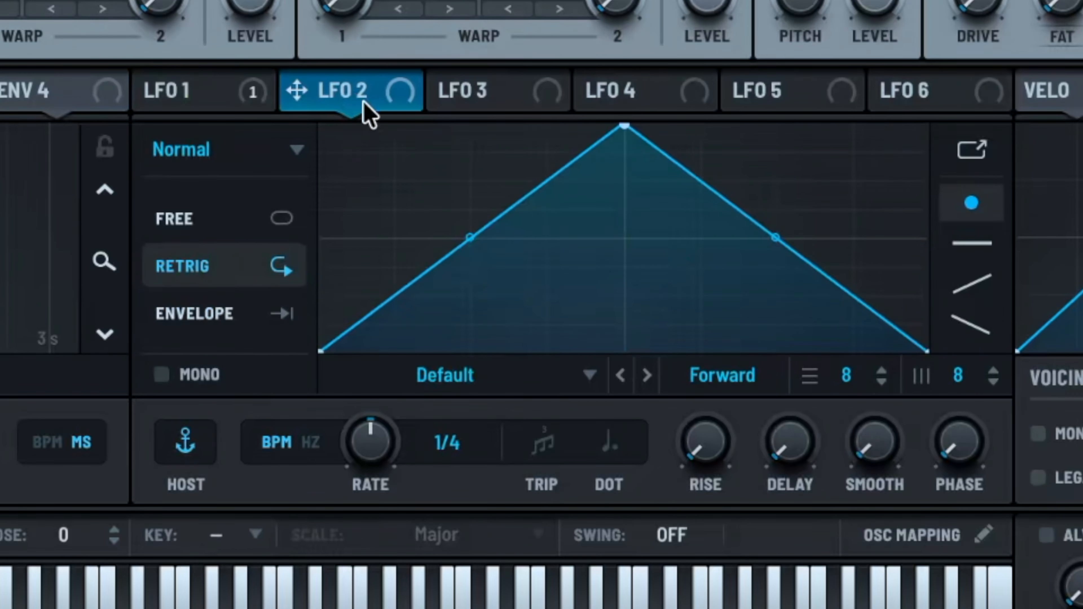
left_click_drag(622, 129, 322, 128)
left_click(185, 296)
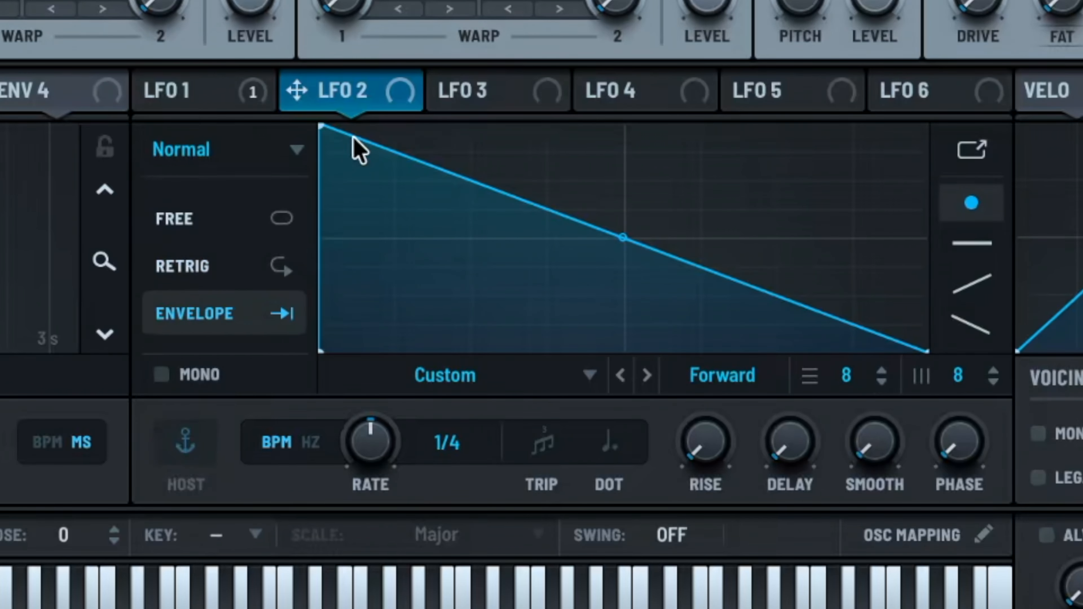
left_click_drag(433, 379, 413, 518)
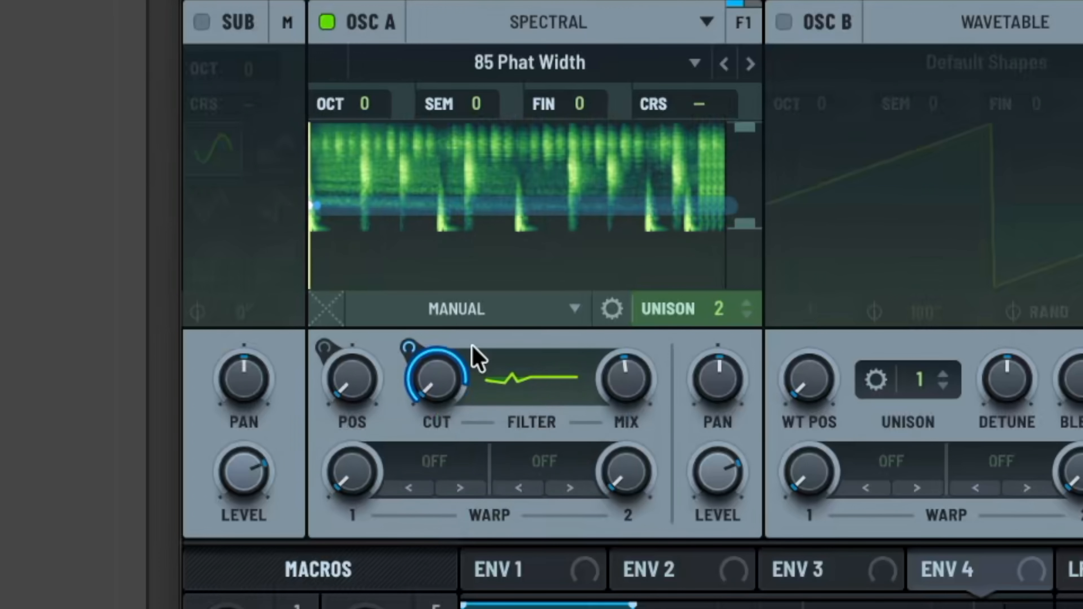
left_click_drag(410, 352, 413, 336)
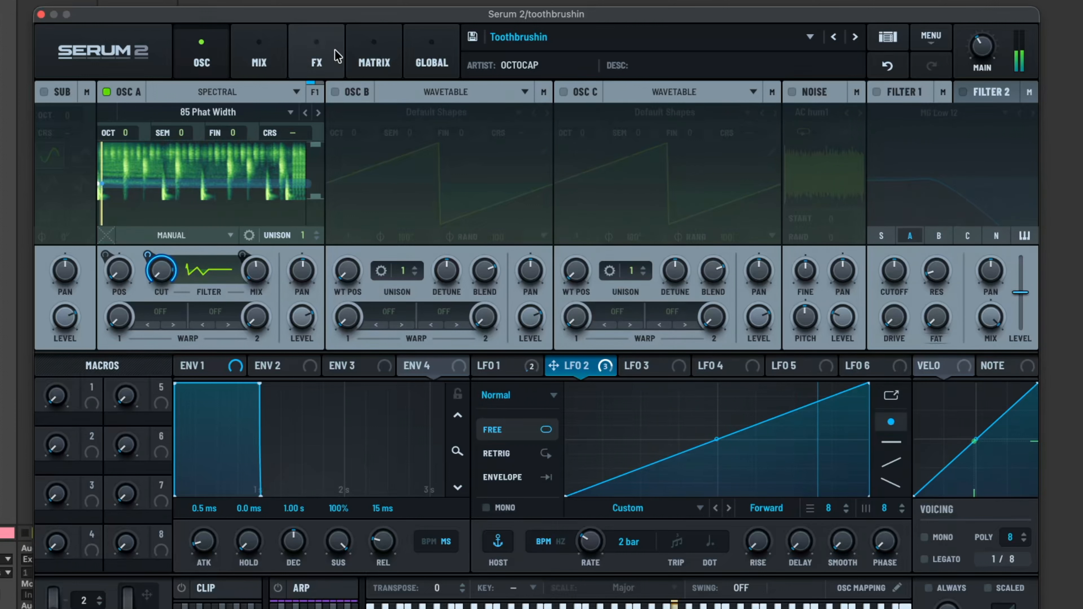
Step: View the patch's effects page and close the Serum 2 window, leaving ShaperBox 3 open
left_click(310, 50)
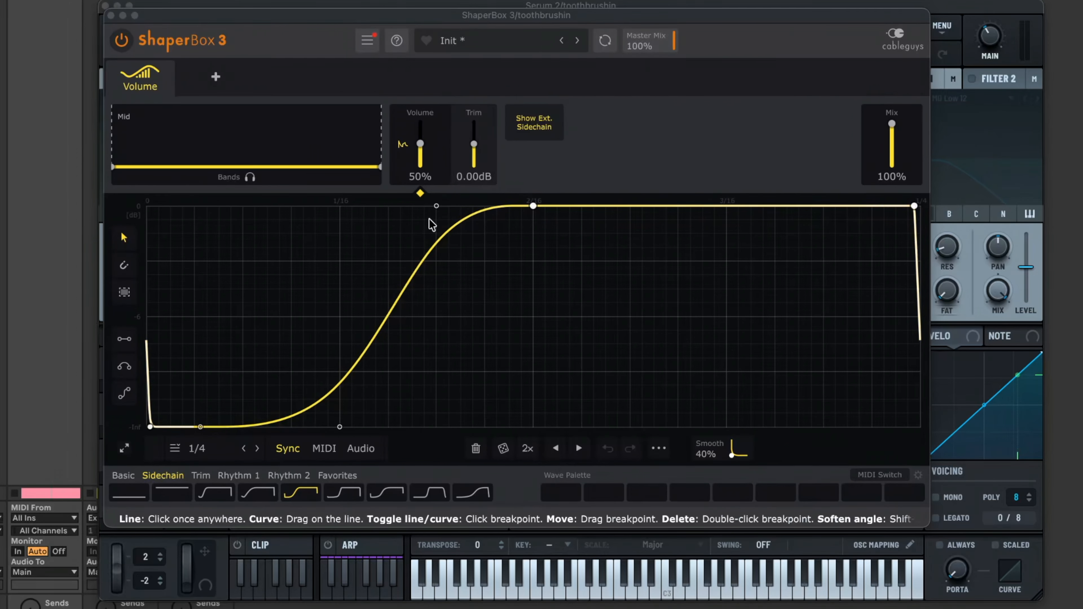
left_click(104, 5)
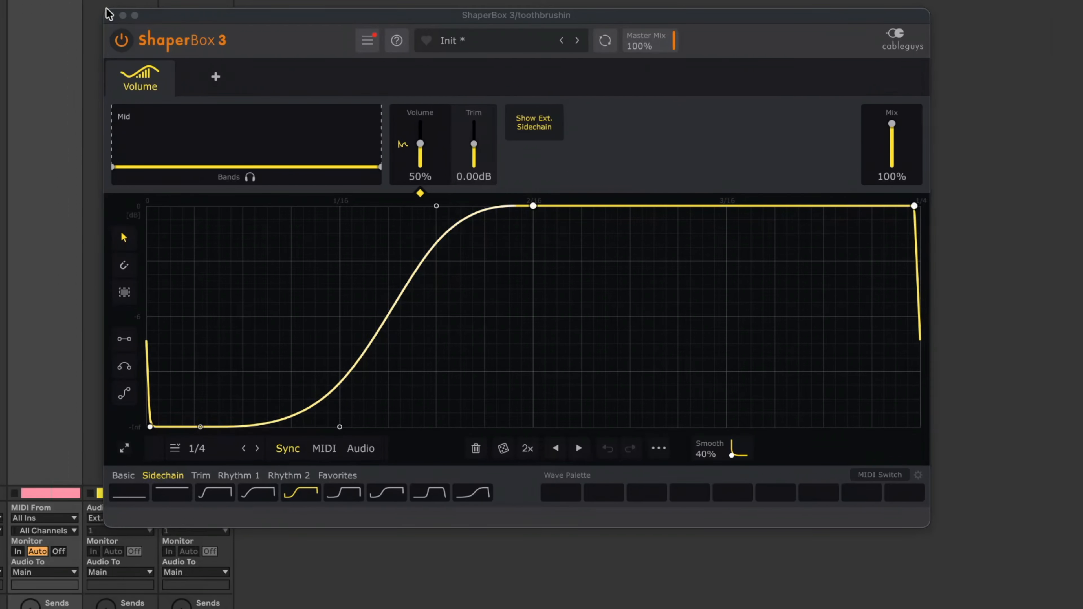